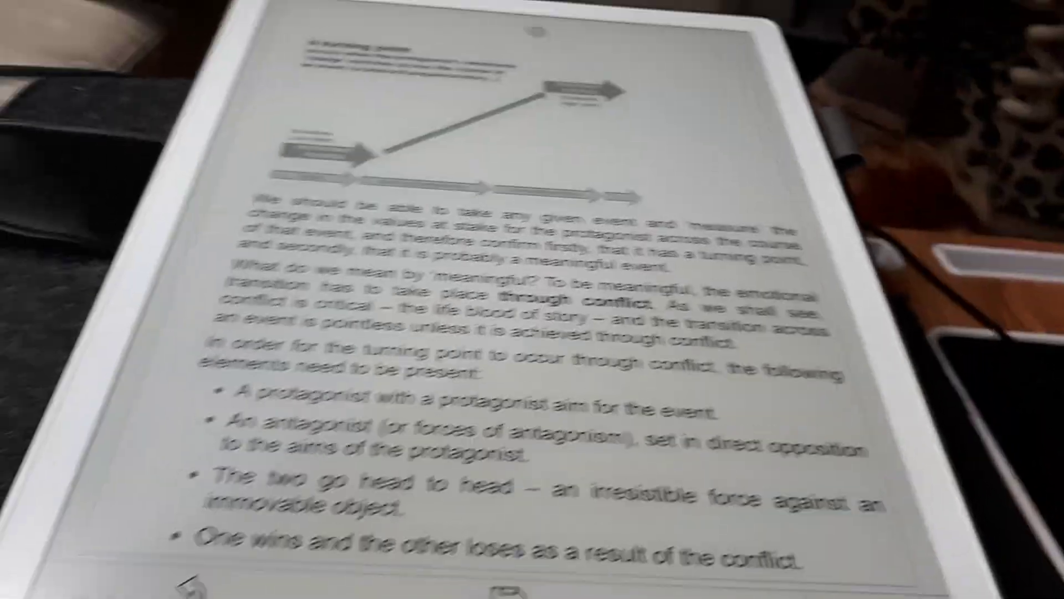
# Share the e-reader page screenshot to get its push.boox.com download QR code
pyautogui.click(927, 511)
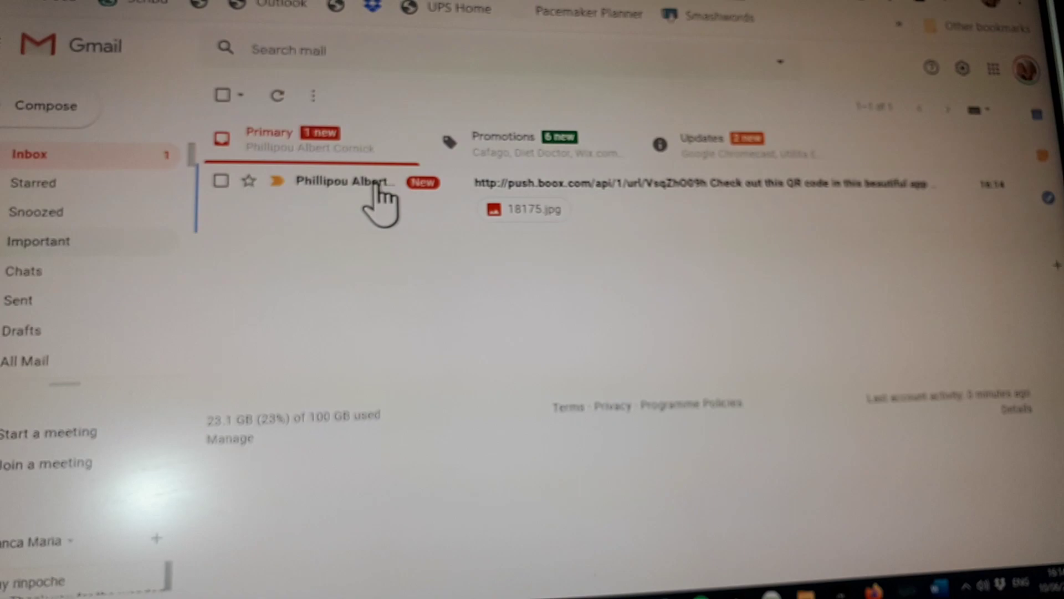
# Open the Gmail message containing the push.boox.com screenshot link
pyautogui.click(386, 200)
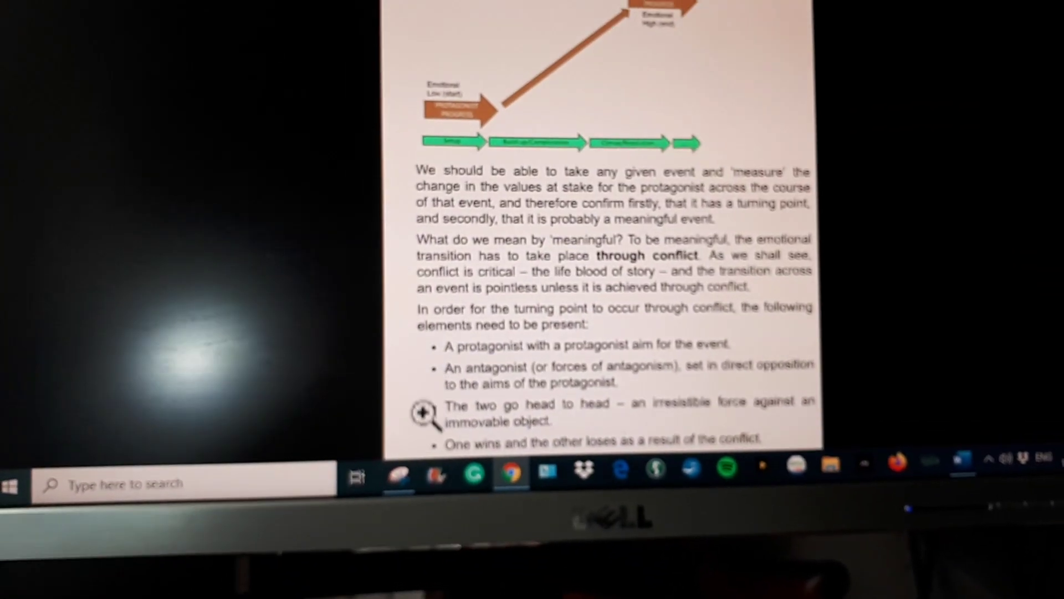
# Open the snipped turning-point diagram in Snip & Sketch and copy it to the clipboard
pyautogui.click(413, 485)
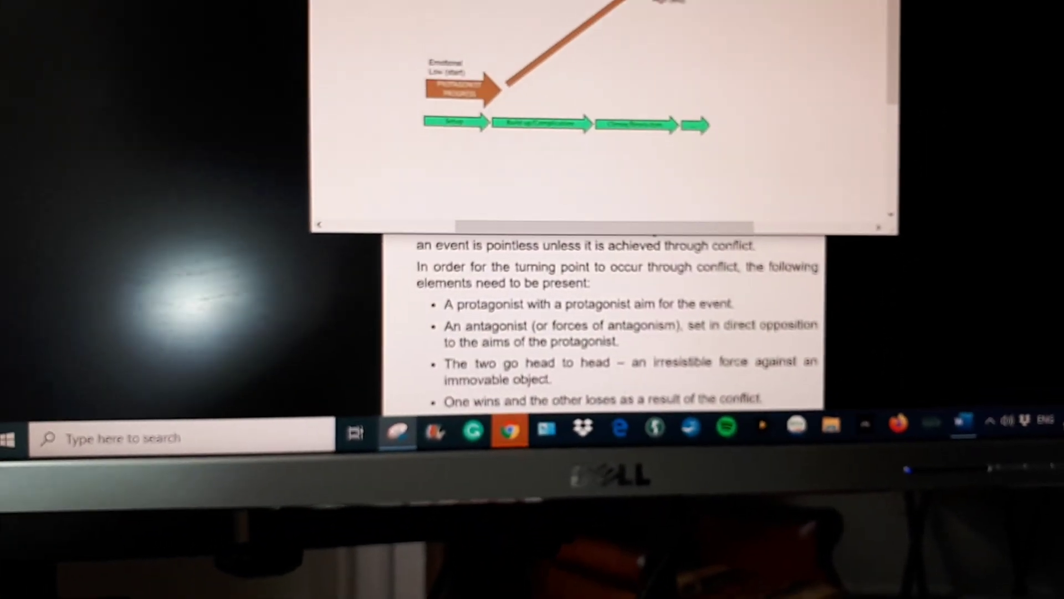
pyautogui.click(688, 0)
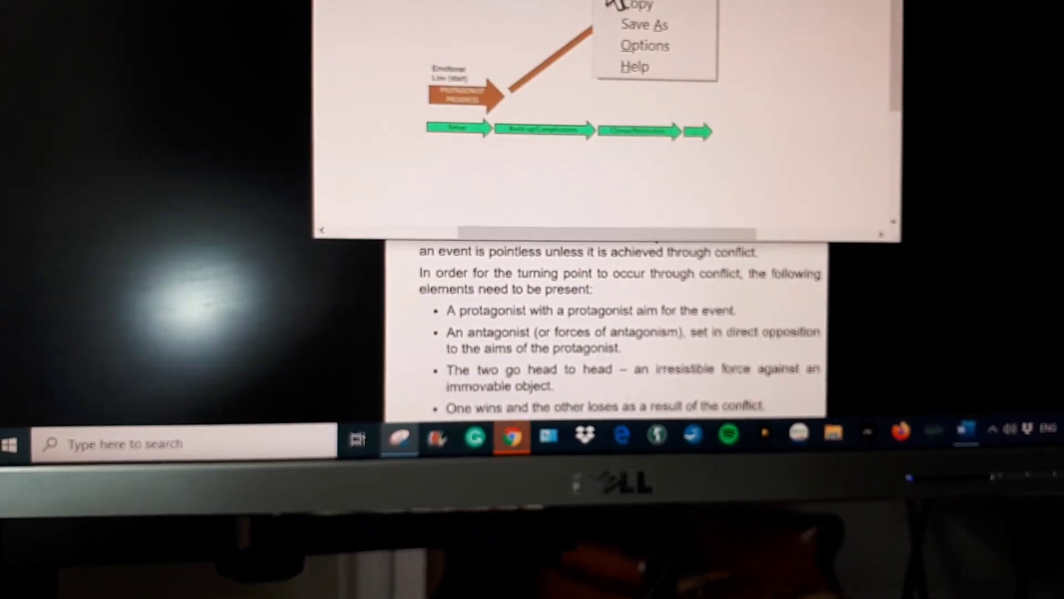
pyautogui.click(663, 74)
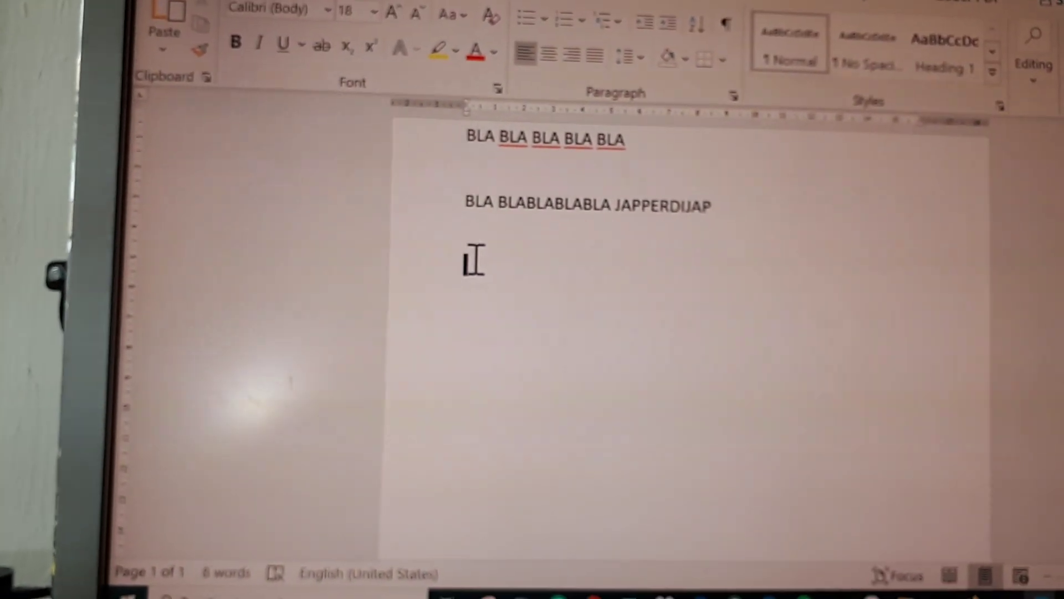
# Paste the copied diagram into Word below the BLA placeholder lines via the right-click menu
pyautogui.rightClick(474, 259)
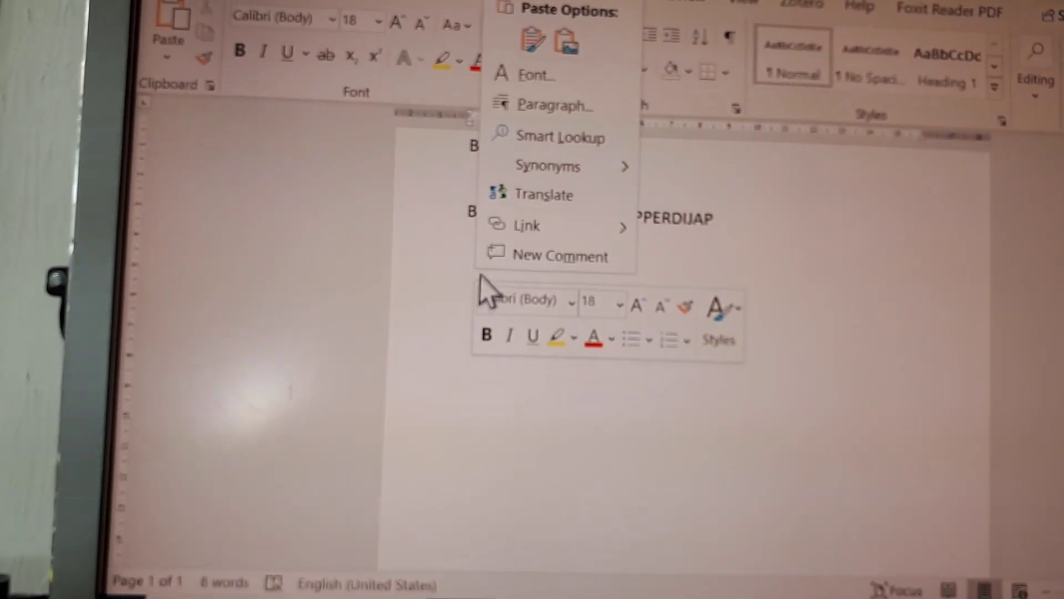
pyautogui.click(533, 39)
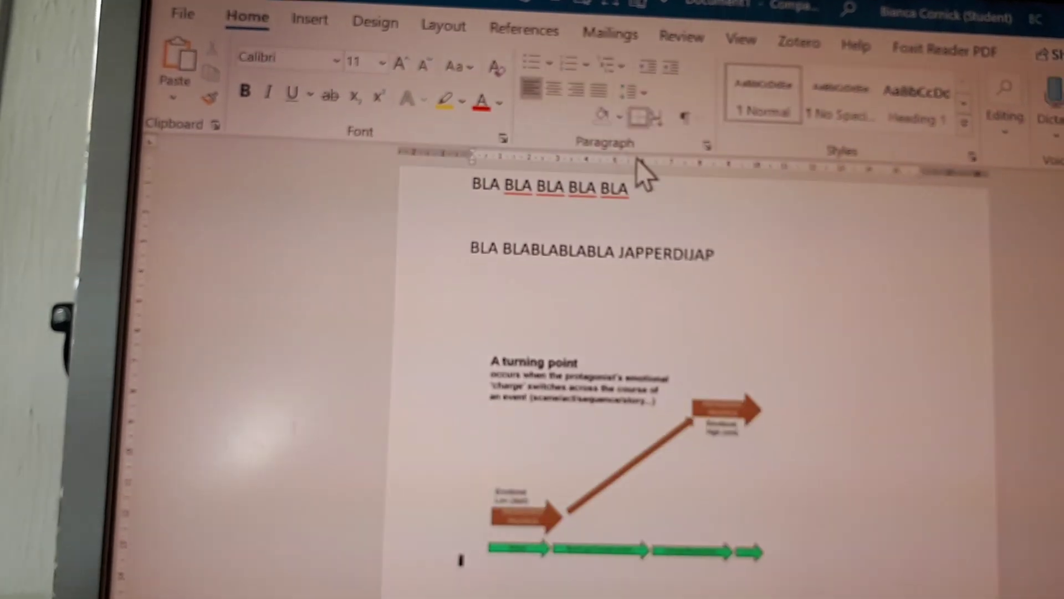